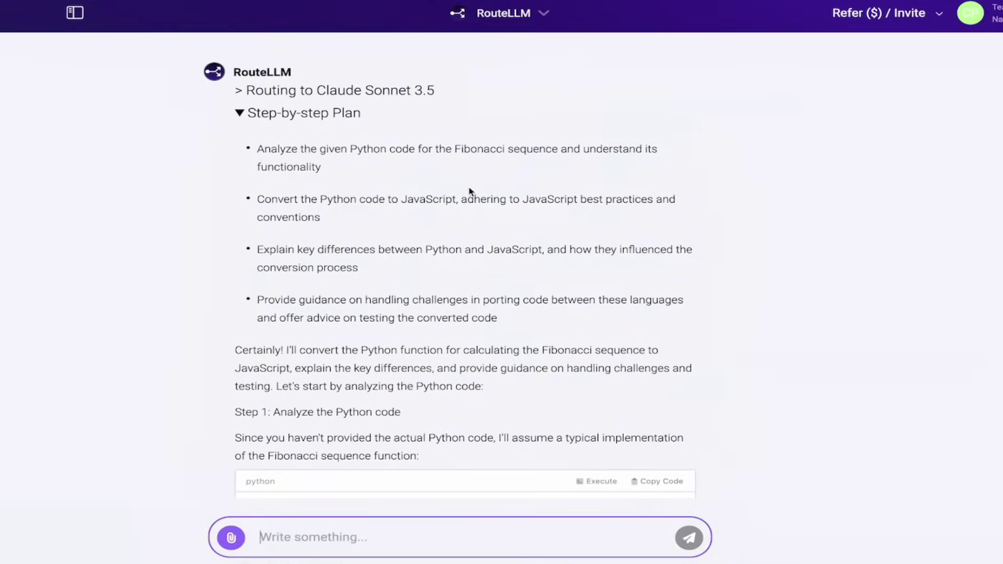
- Scroll through the Python-to-JavaScript Fibonacci answer that was routed to Claude Sonnet 3.5
{"action": "scroll", "coordinate": [483, 283], "scroll_direction": "down", "scroll_amount": 2}
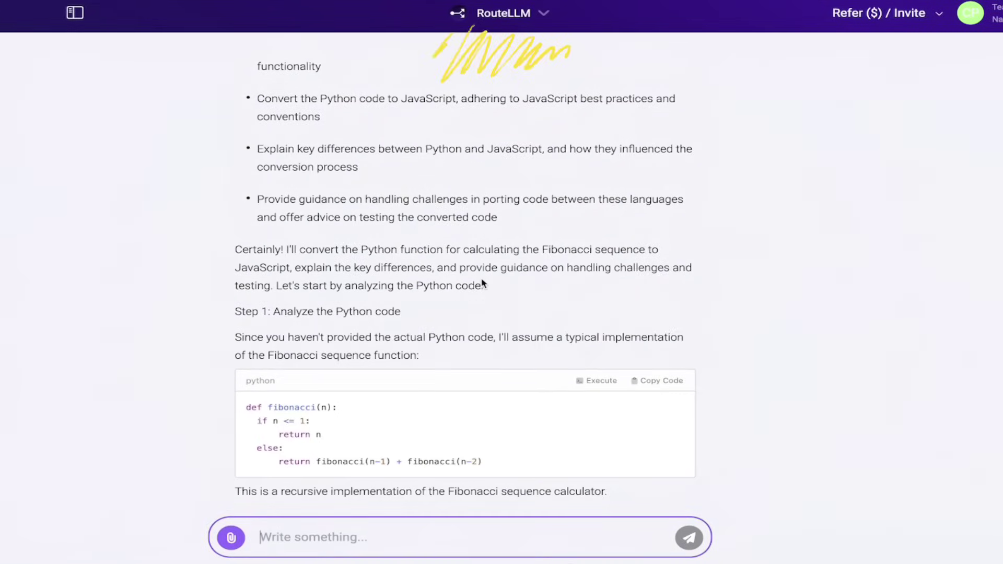
{"action": "scroll", "coordinate": [752, 295], "scroll_direction": "down", "scroll_amount": 8}
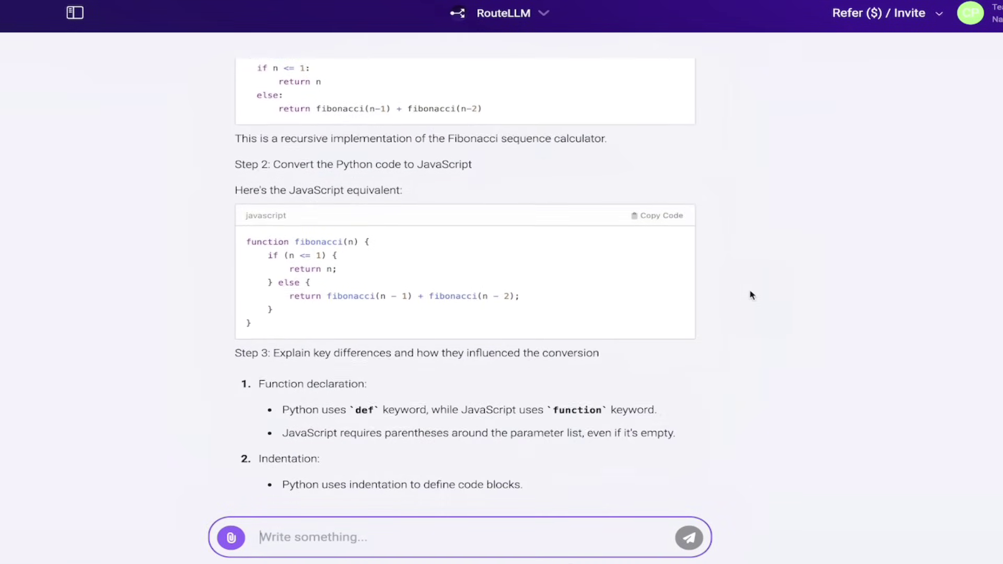
{"action": "scroll", "coordinate": [751, 295], "scroll_direction": "down", "scroll_amount": 10}
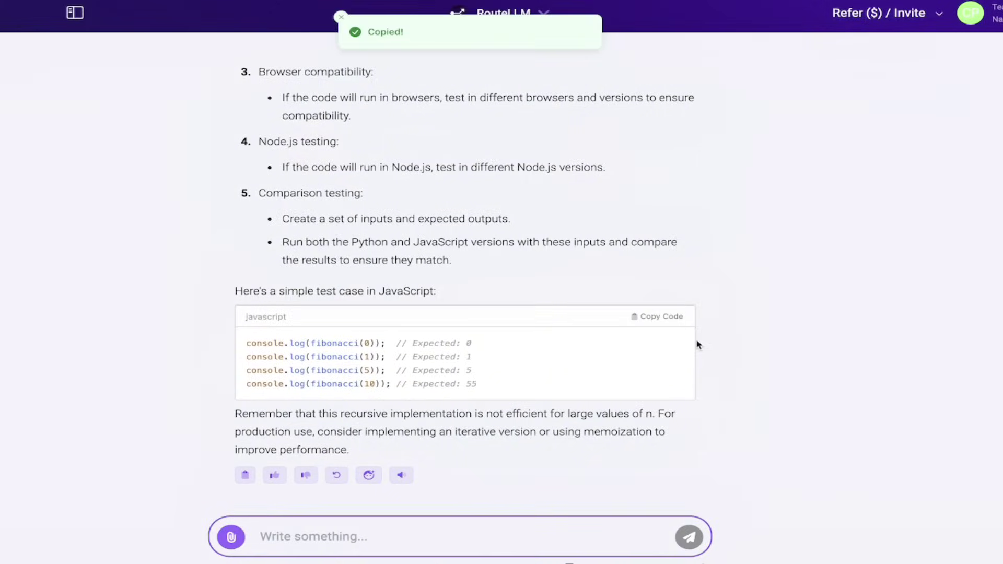
{"action": "scroll", "coordinate": [698, 345], "scroll_direction": "up", "scroll_amount": 20}
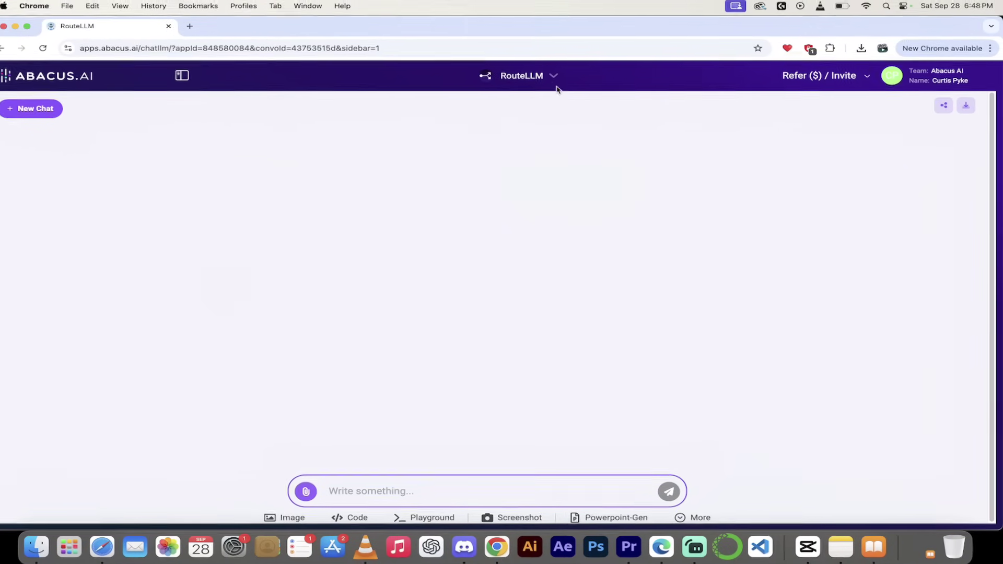
{"action": "left_click", "coordinate": [559, 78]}
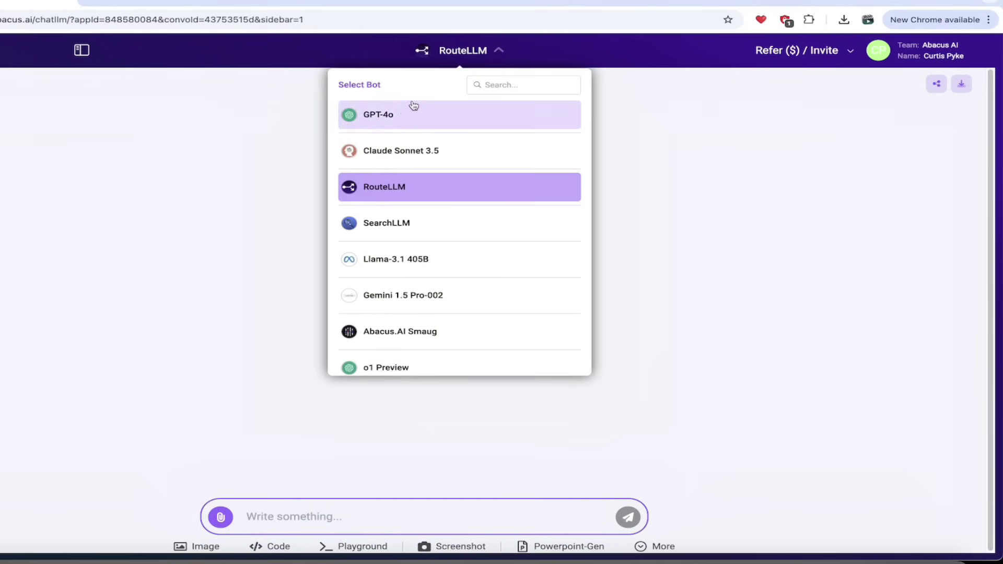
{"action": "left_click", "coordinate": [394, 120]}
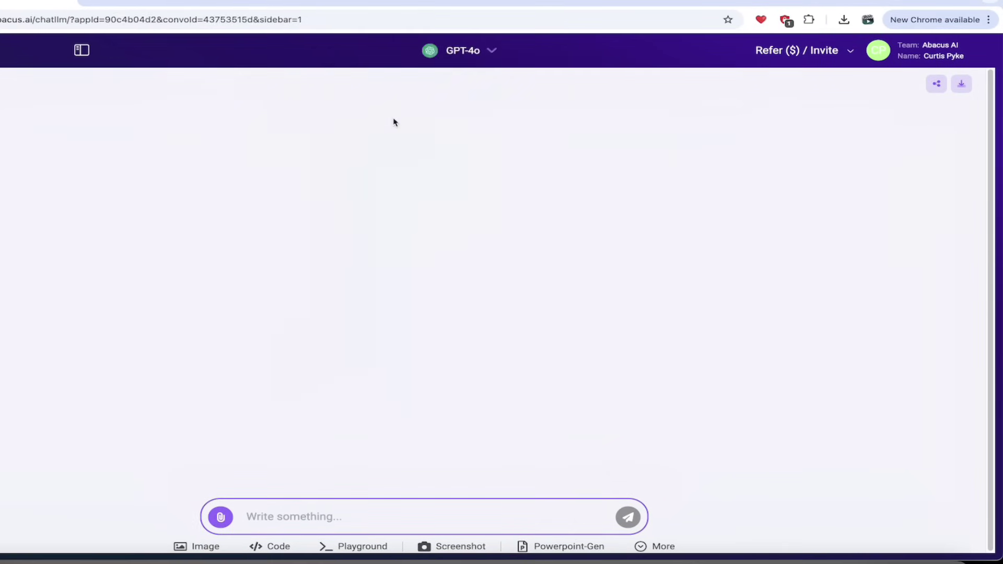
{"action": "left_click", "coordinate": [491, 50]}
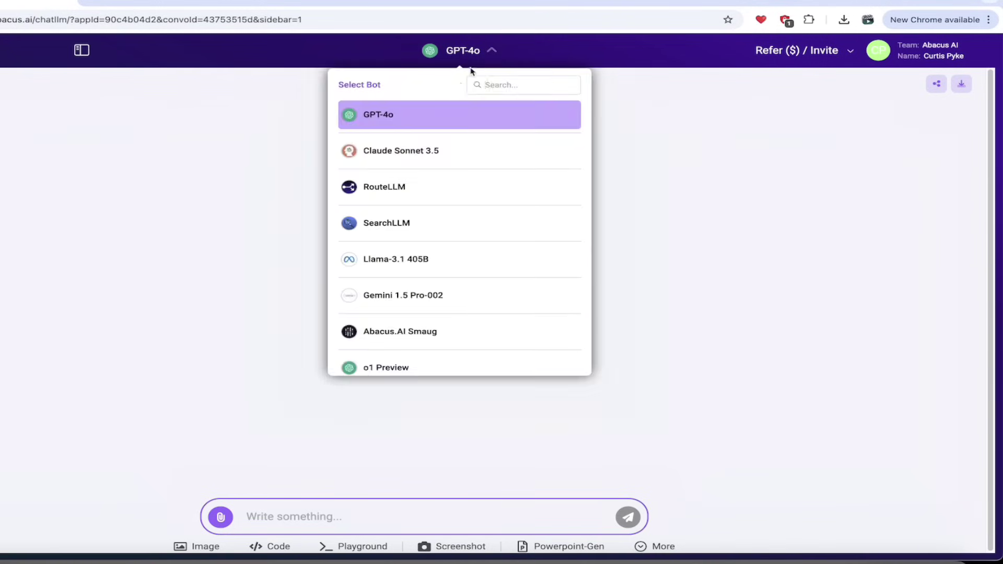
{"action": "left_click", "coordinate": [424, 187]}
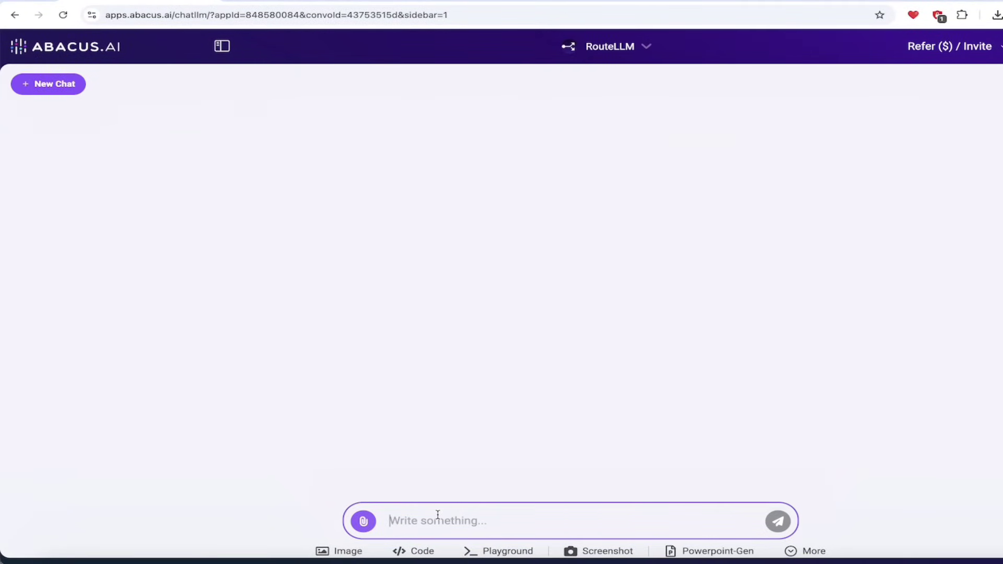
- Send the question 'What is the capital of France' to RouteLLM
{"action": "type", "text": "What i s"}
{"action": "key", "text": "BackSpace"}
{"action": "key", "text": "BackSpace"}
{"action": "type", "text": "s the capital of"}
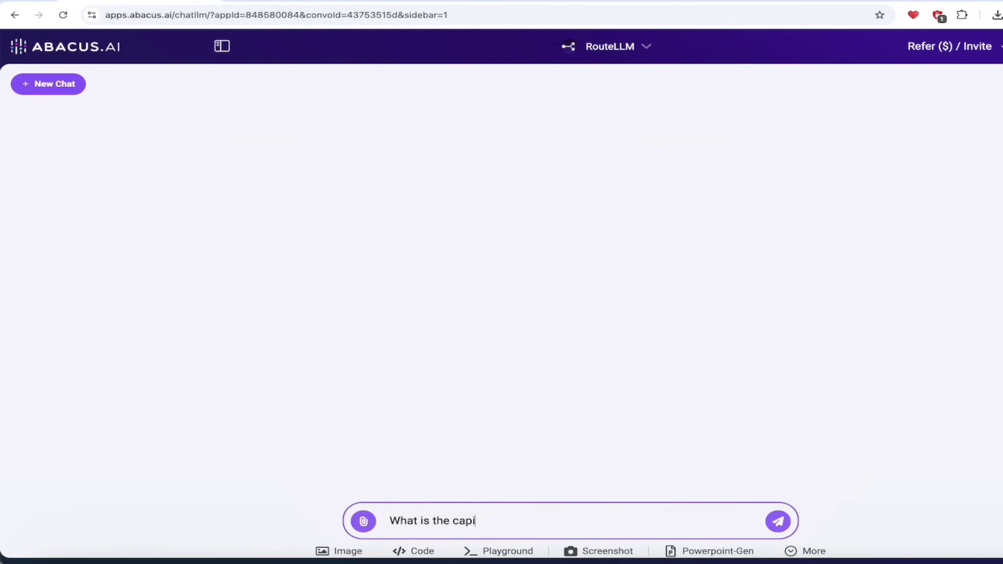
{"action": "type", "text": " France"}
{"action": "key", "text": "Return"}
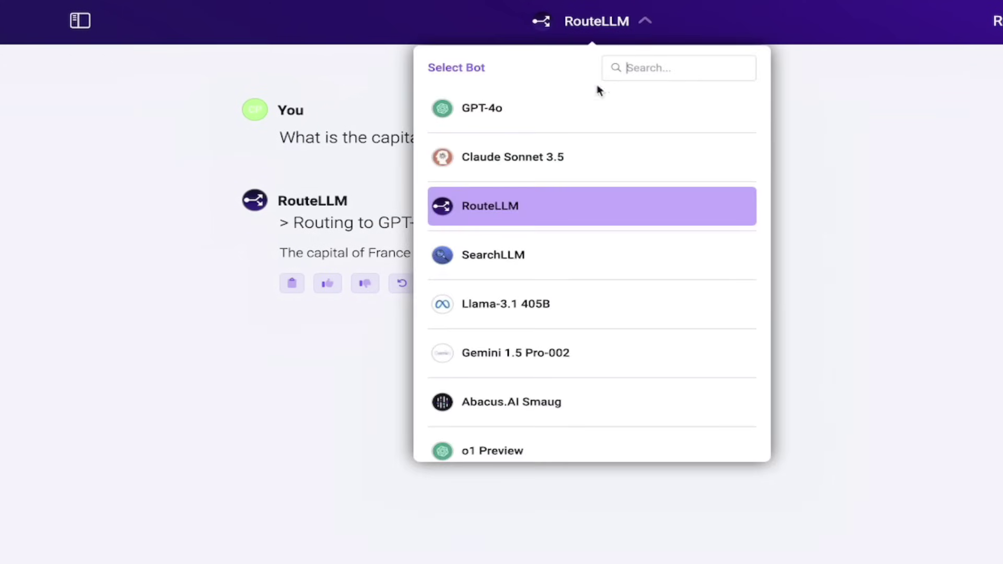
- Browse the full Select Bot list, then close it keeping RouteLLM as the bot
{"action": "scroll", "coordinate": [561, 217], "scroll_direction": "down", "scroll_amount": 3}
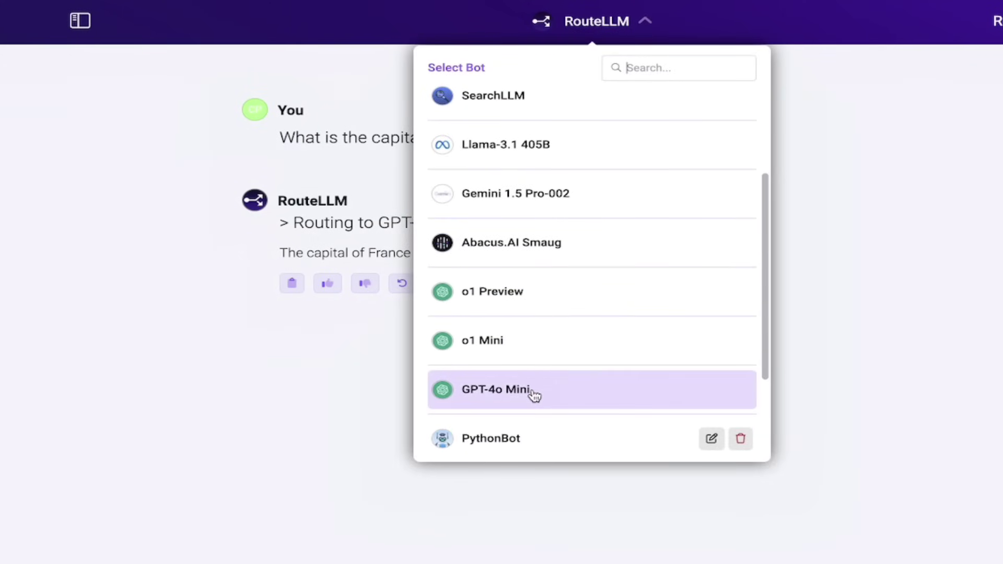
{"action": "scroll", "coordinate": [533, 395], "scroll_direction": "up", "scroll_amount": 5}
{"action": "left_click", "coordinate": [569, 212]}
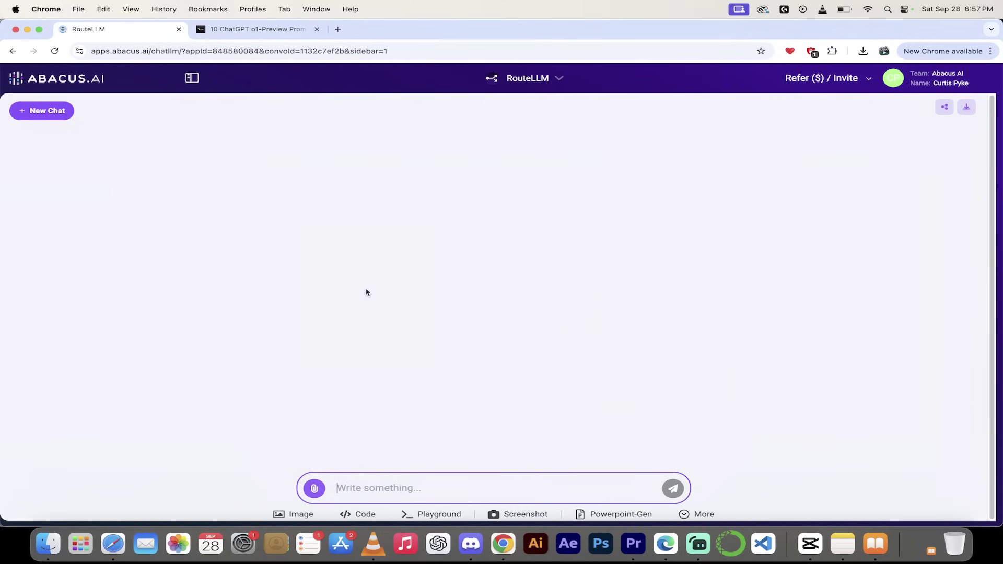
- Glance at the past chats in the sidebar, hide it, and start a new empty chat
{"action": "left_click", "coordinate": [190, 79]}
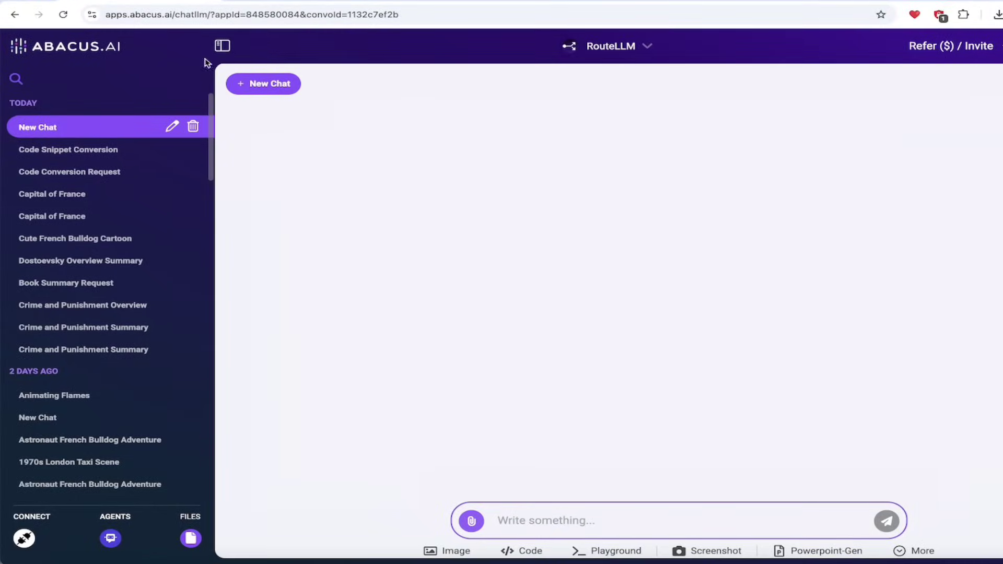
{"action": "left_click", "coordinate": [222, 47]}
{"action": "left_click", "coordinate": [62, 92]}
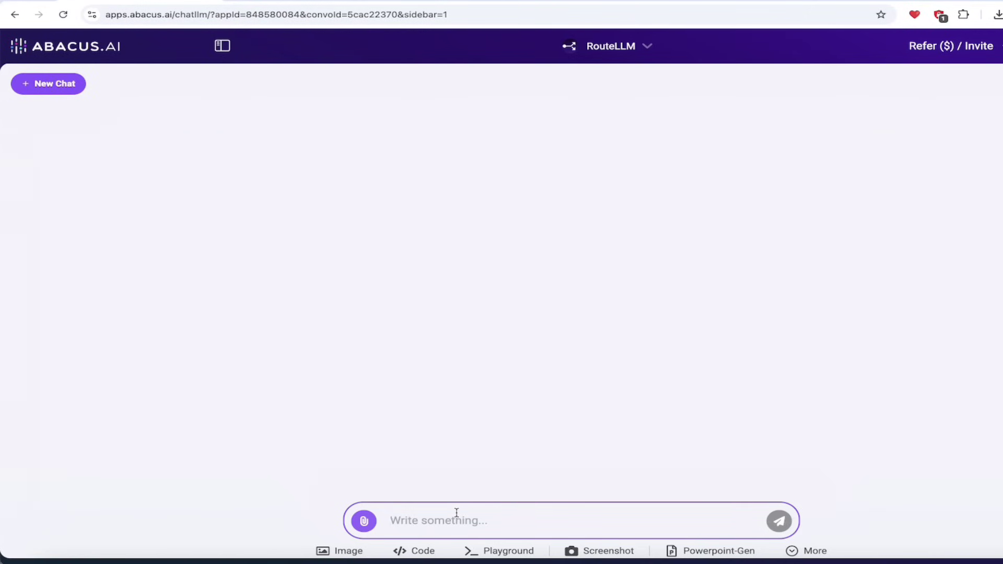
- Paste the Python-to-JavaScript Fibonacci conversion prompt and review it down to the Additional Notes
{"action": "key", "text": "ctrl+v"}
{"action": "scroll", "coordinate": [484, 448], "scroll_direction": "up", "scroll_amount": 10}
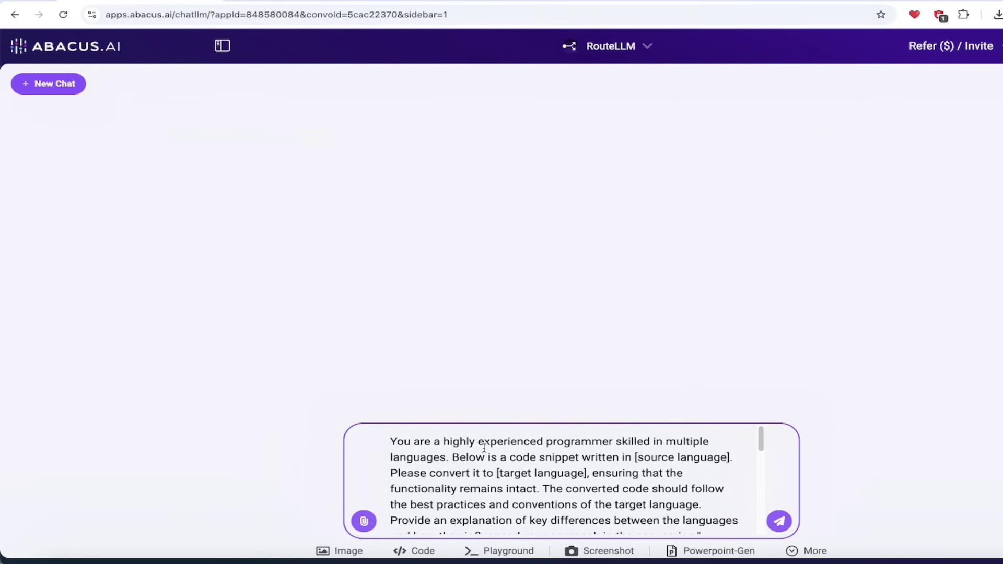
{"action": "scroll", "coordinate": [485, 448], "scroll_direction": "down", "scroll_amount": 1}
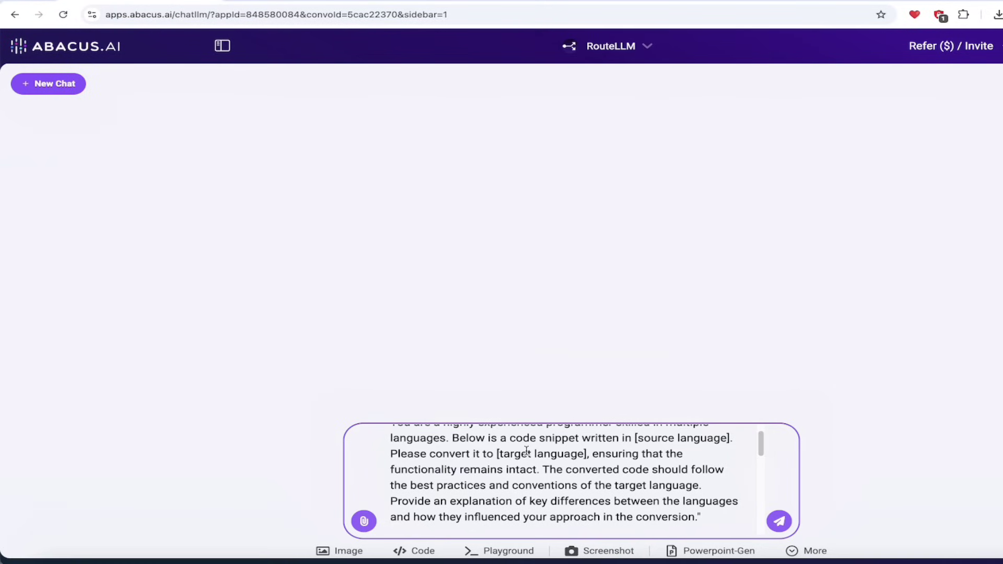
{"action": "scroll", "coordinate": [527, 450], "scroll_direction": "down", "scroll_amount": 1}
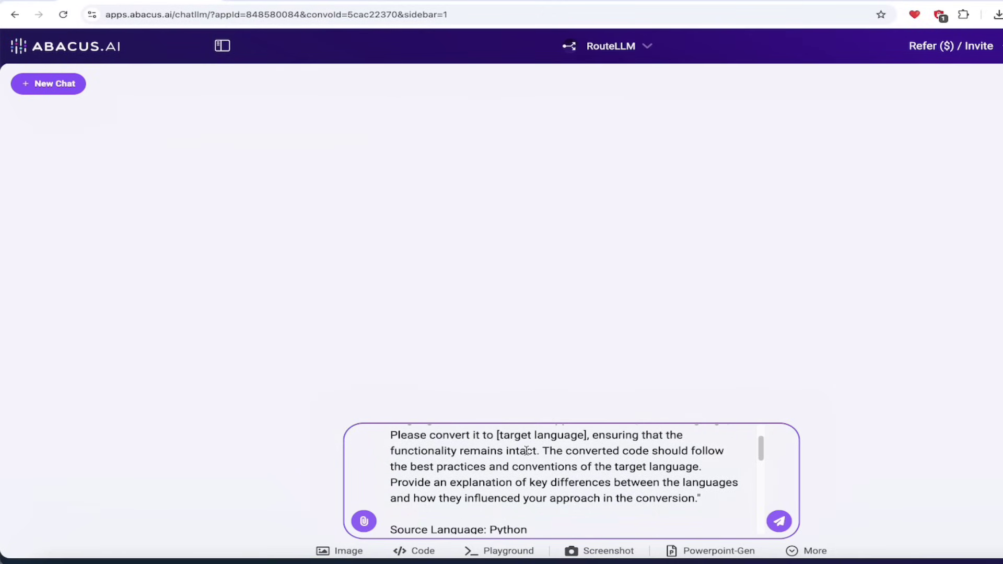
{"action": "scroll", "coordinate": [526, 450], "scroll_direction": "down", "scroll_amount": 1}
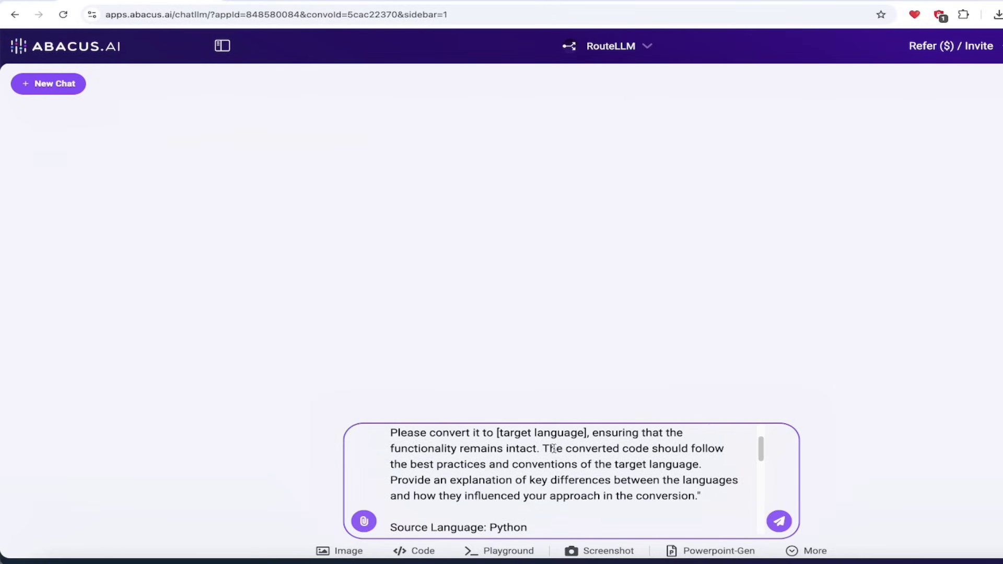
{"action": "scroll", "coordinate": [554, 449], "scroll_direction": "down", "scroll_amount": 1}
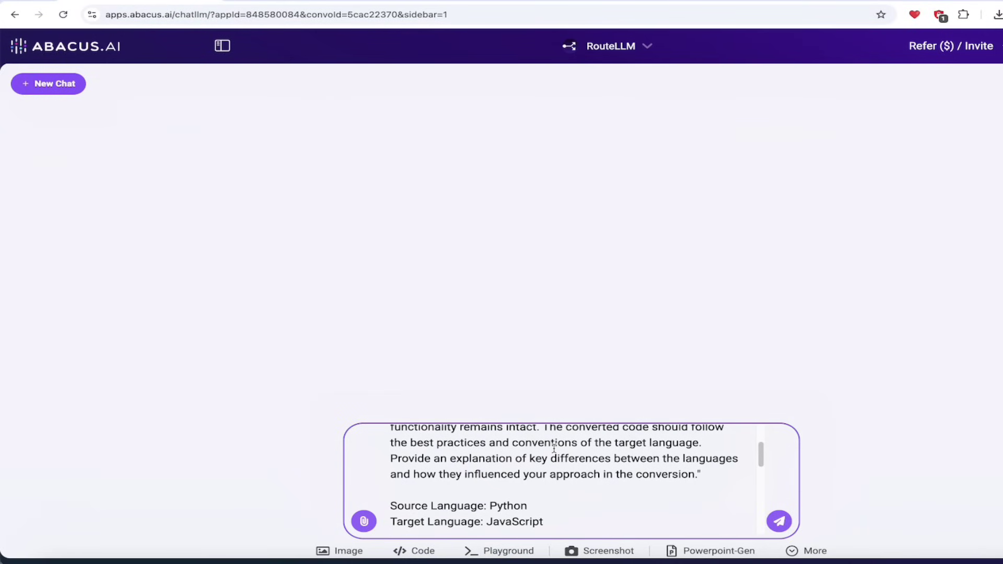
{"action": "scroll", "coordinate": [554, 448], "scroll_direction": "down", "scroll_amount": 3}
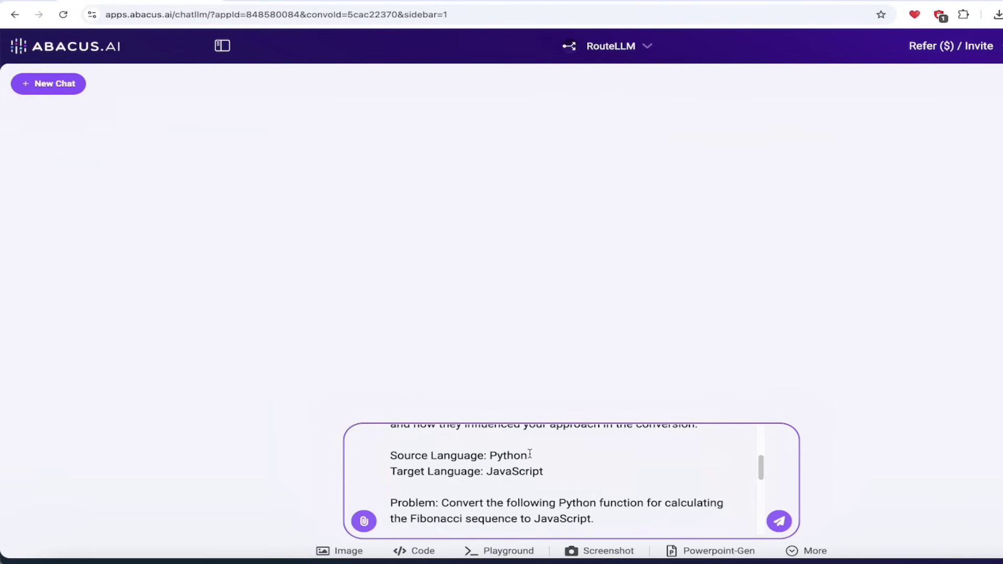
{"action": "scroll", "coordinate": [529, 453], "scroll_direction": "down", "scroll_amount": 3}
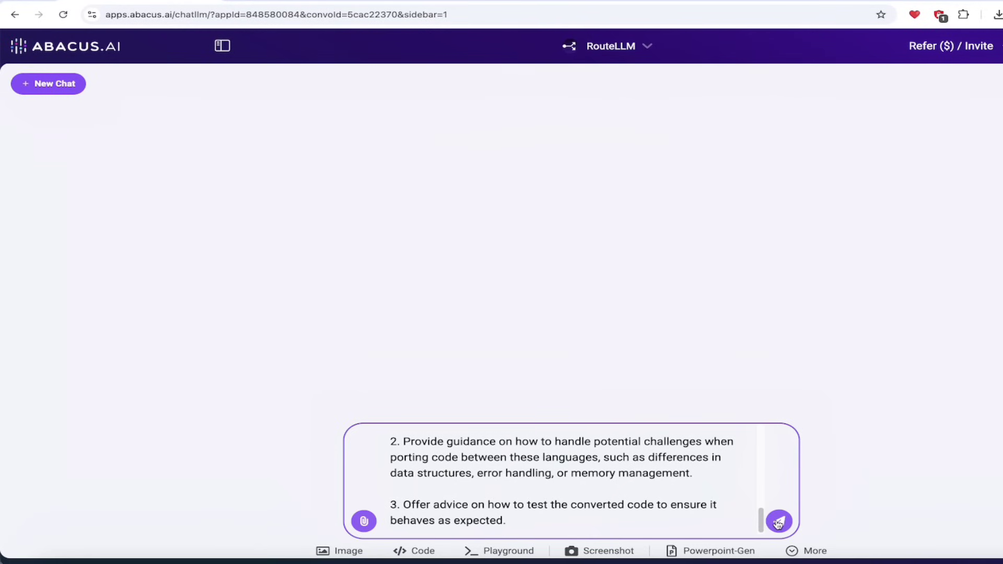
- Send the conversion prompt and read through the reply from Claude Sonnet 3.5
{"action": "left_click", "coordinate": [778, 522]}
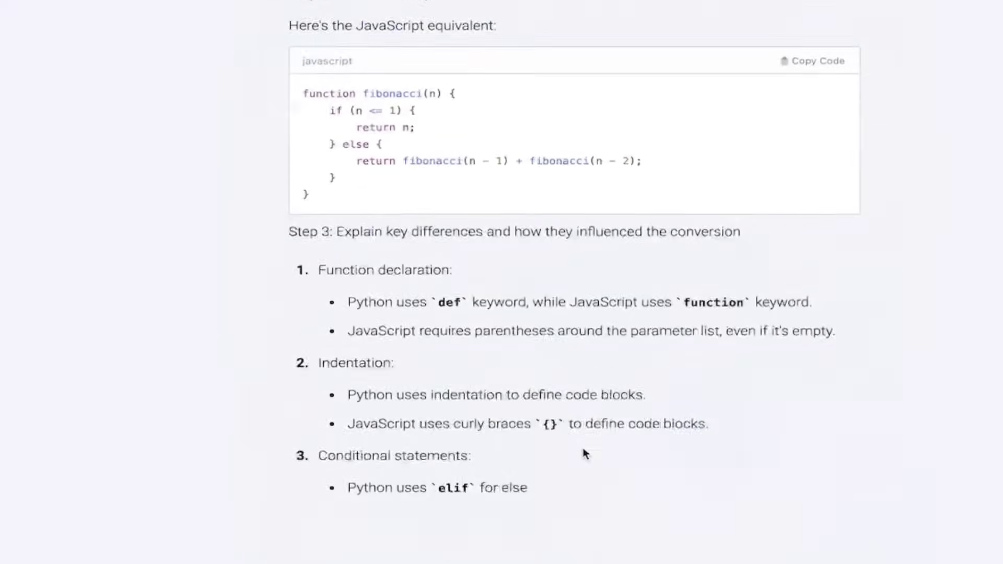
{"action": "scroll", "coordinate": [585, 453], "scroll_direction": "up", "scroll_amount": 15}
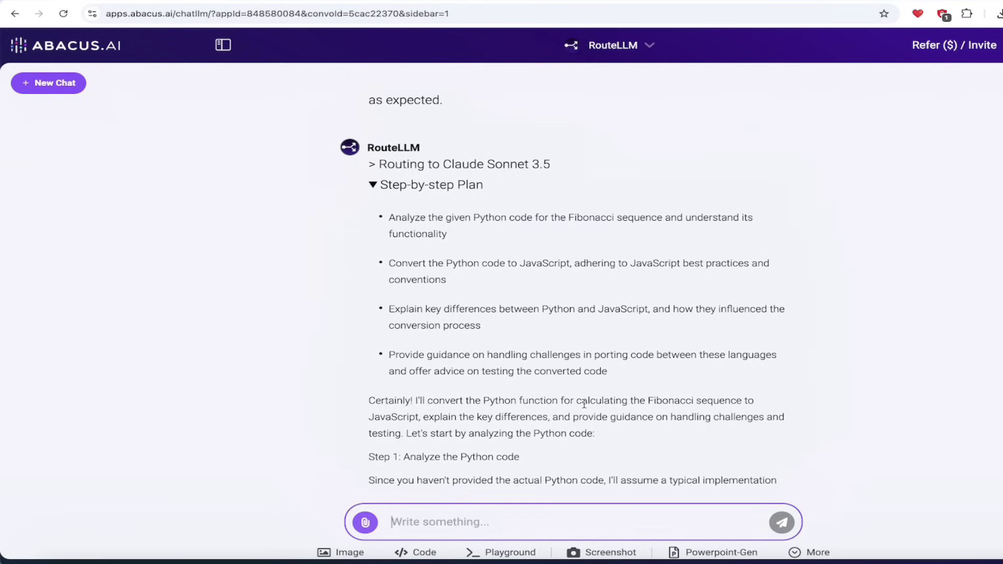
{"action": "scroll", "coordinate": [584, 403], "scroll_direction": "down", "scroll_amount": 2}
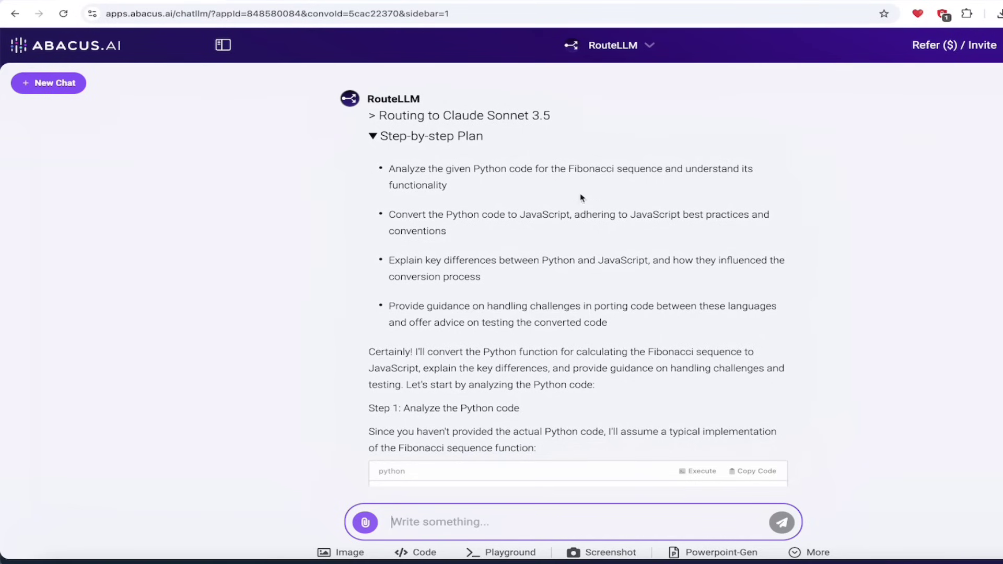
{"action": "scroll", "coordinate": [594, 291], "scroll_direction": "down", "scroll_amount": 4}
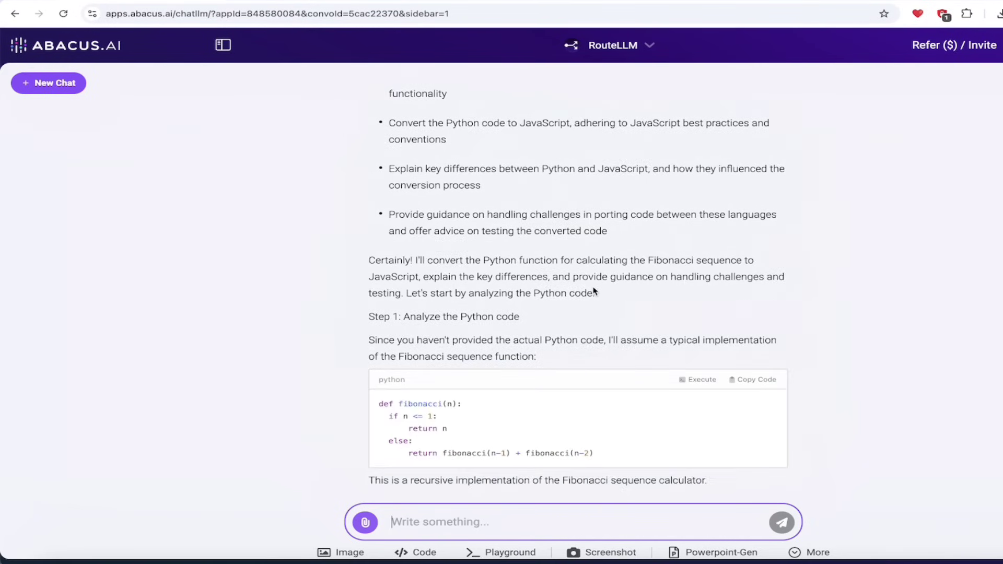
{"action": "scroll", "coordinate": [837, 298], "scroll_direction": "down", "scroll_amount": 7}
{"action": "scroll", "coordinate": [837, 302], "scroll_direction": "down", "scroll_amount": 8}
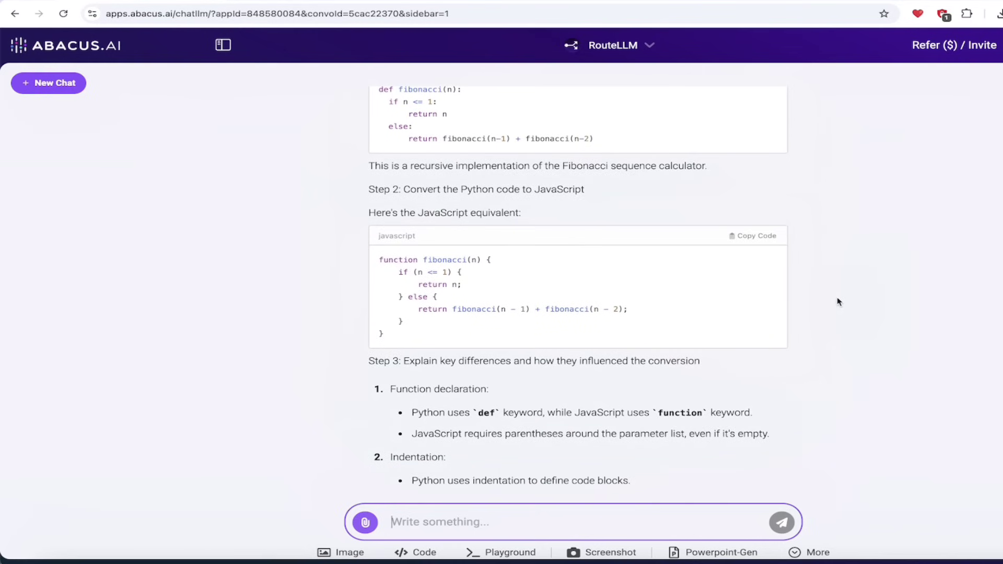
{"action": "scroll", "coordinate": [838, 302], "scroll_direction": "down", "scroll_amount": 12}
{"action": "scroll", "coordinate": [837, 302], "scroll_direction": "down", "scroll_amount": 10}
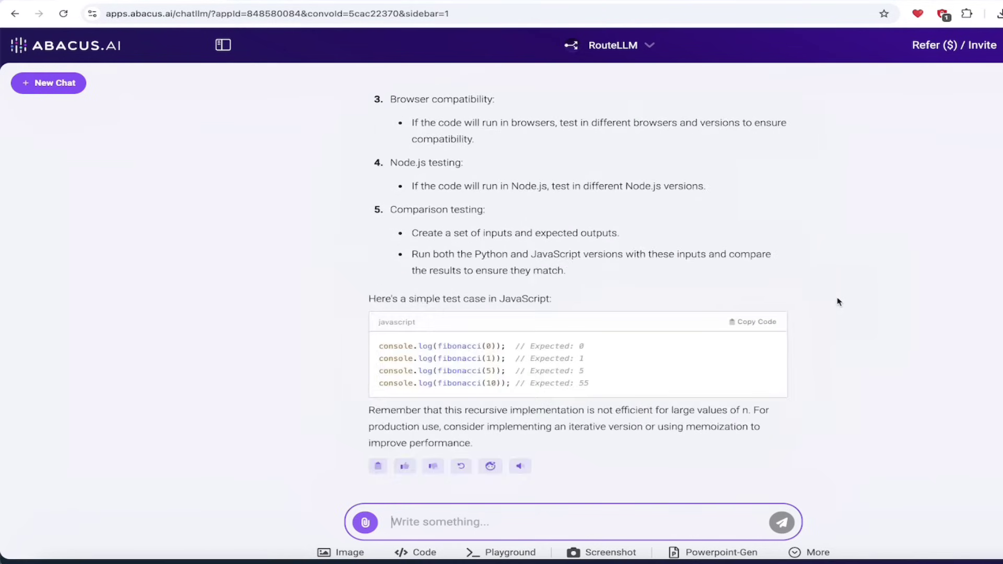
- Copy the JavaScript code block from the reply
{"action": "left_click", "coordinate": [766, 323]}
{"action": "scroll", "coordinate": [790, 347], "scroll_direction": "up", "scroll_amount": 20}
{"action": "scroll", "coordinate": [790, 347], "scroll_direction": "up", "scroll_amount": 15}
{"action": "scroll", "coordinate": [758, 324], "scroll_direction": "down", "scroll_amount": 10}
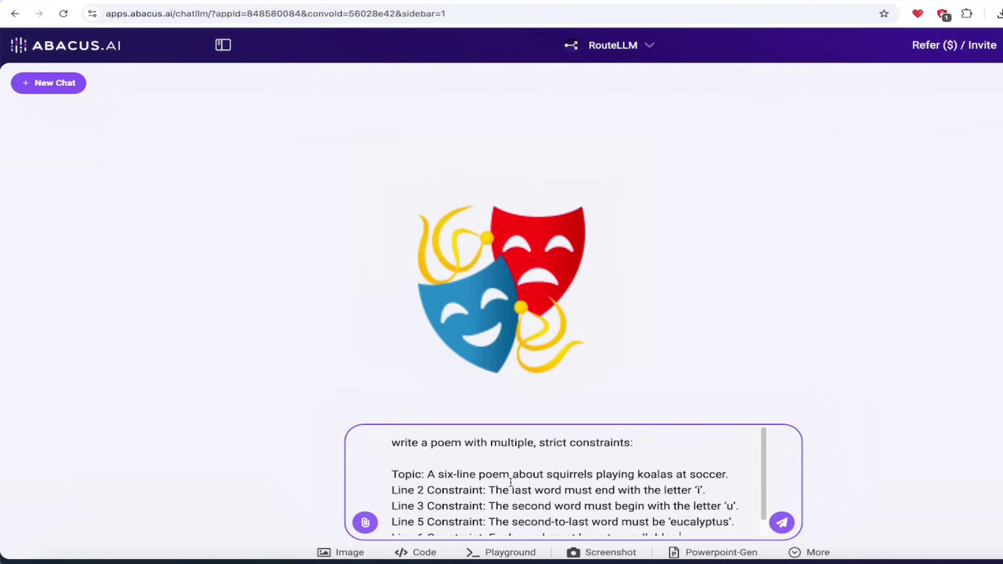
- Review the drafted six-line squirrels-versus-koalas poem prompt, including 'eucalyptus' in line 5
{"action": "scroll", "coordinate": [510, 482], "scroll_direction": "down", "scroll_amount": 1}
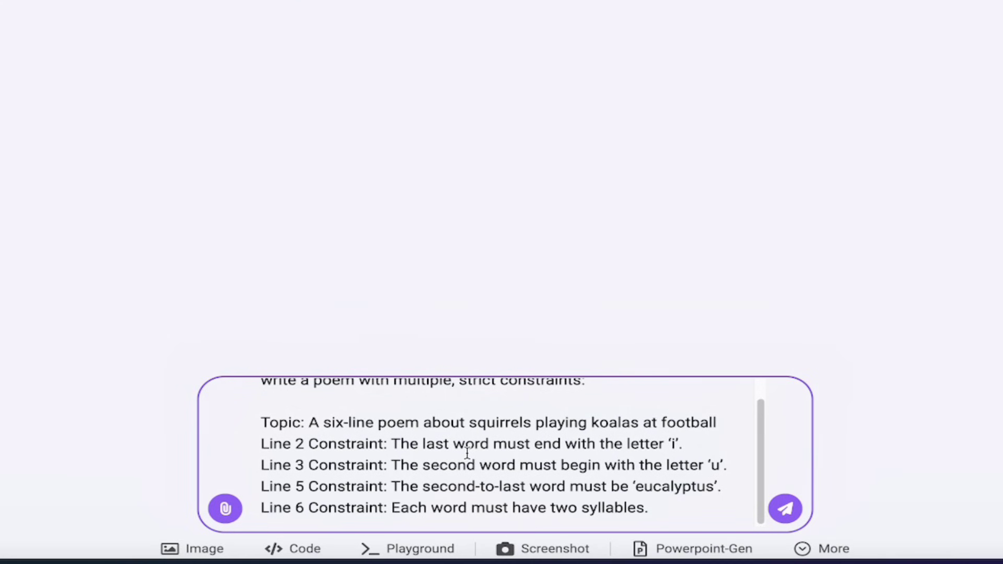
- Send the constrained poem prompt, which o1 Mini answers with a six-line poem
{"action": "left_click", "coordinate": [785, 508]}
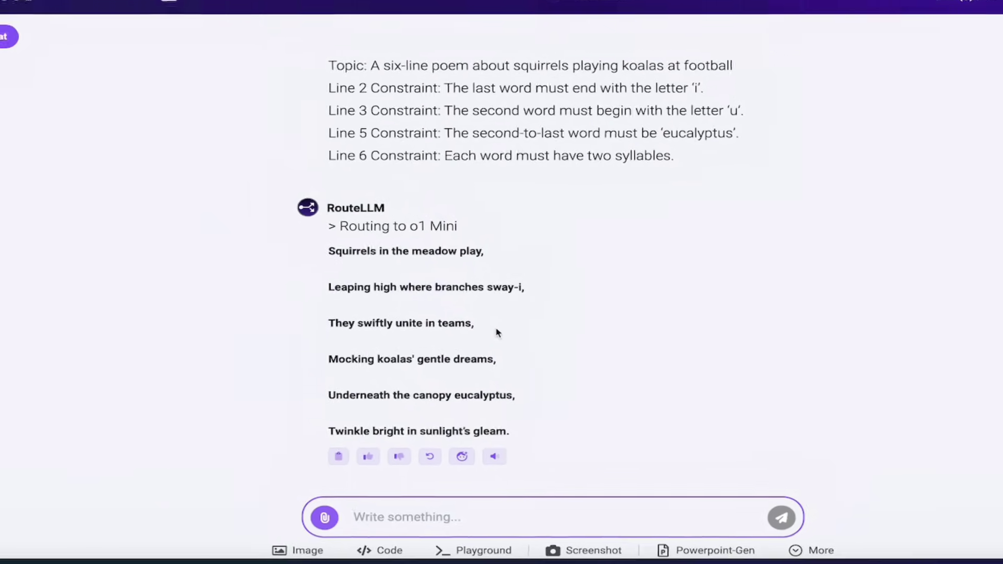
- In a new chat, send the request 'create an image of a french bulldog'
{"action": "left_click", "coordinate": [10, 39]}
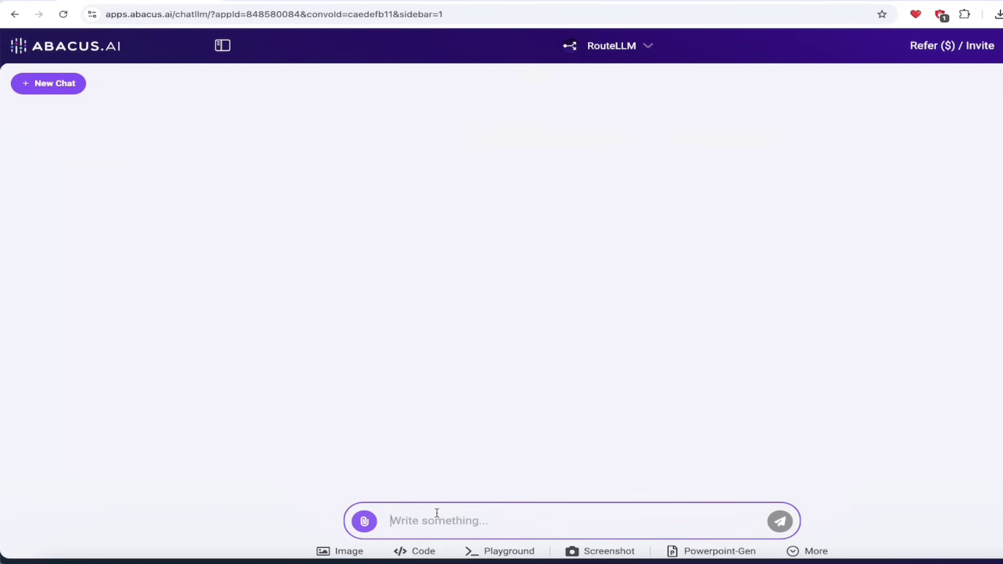
{"action": "type", "text": "create an image of a d"}
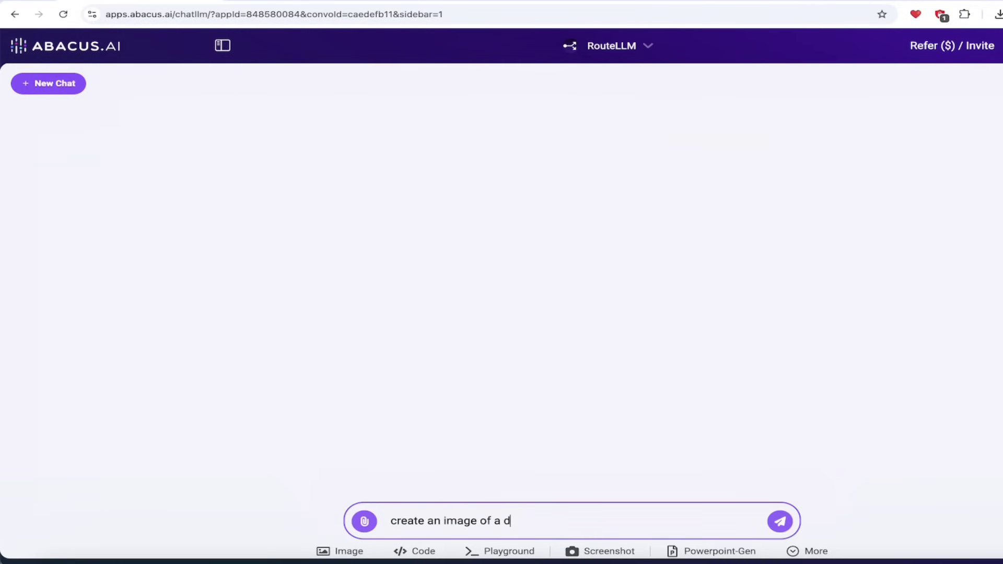
{"action": "key", "text": "BackSpace"}
{"action": "type", "text": "french bulldog"}
{"action": "key", "text": "Return"}
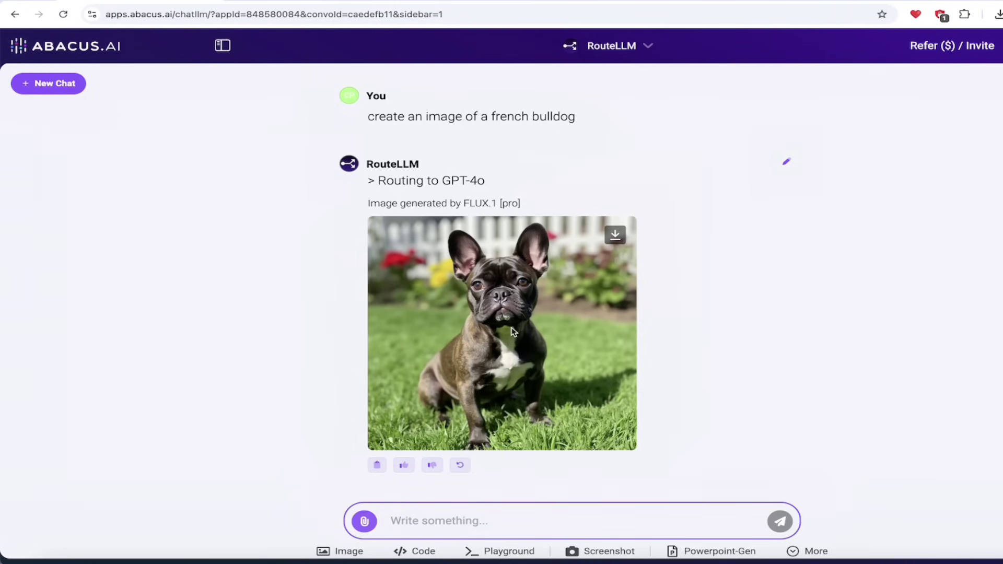
- Start another fresh chat and scroll through the Select Bot list toward o1 Preview
{"action": "left_click", "coordinate": [72, 88]}
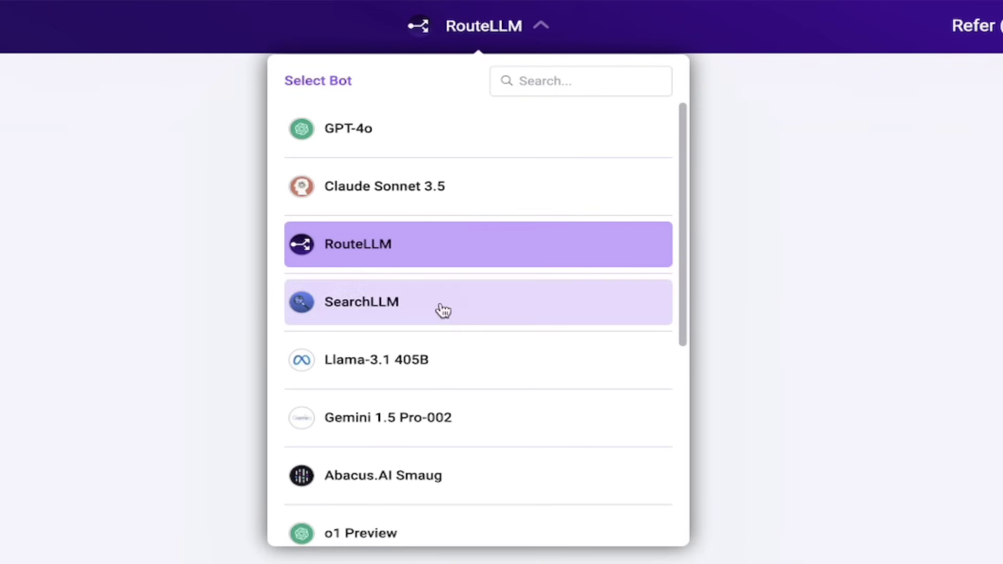
{"action": "scroll", "coordinate": [443, 311], "scroll_direction": "down", "scroll_amount": 5}
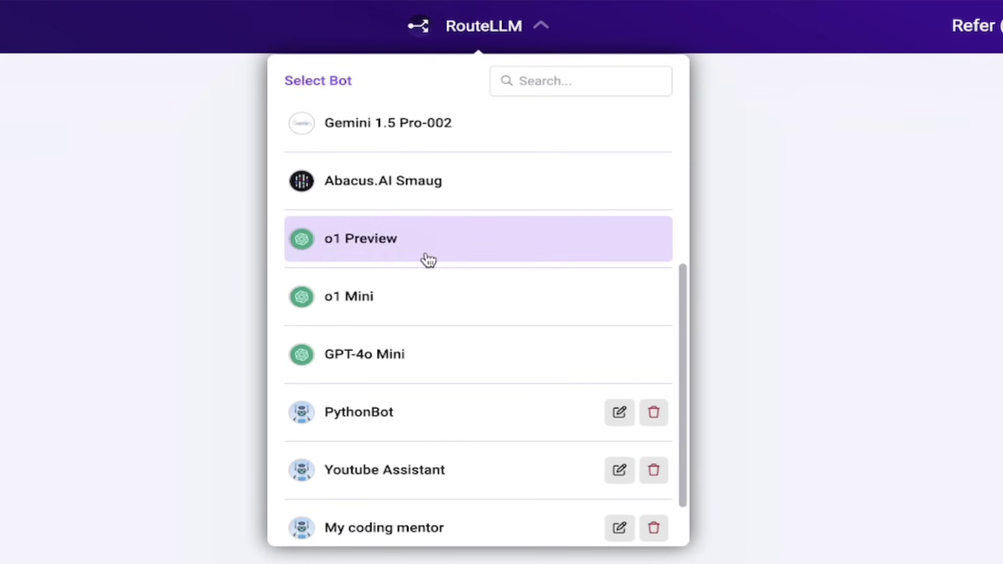